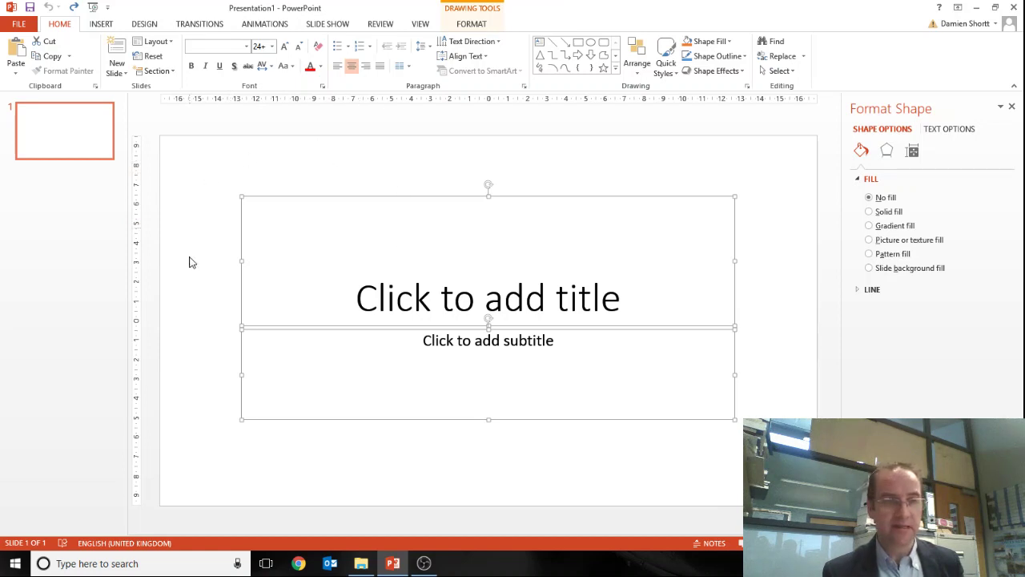
- Select and delete both the title and subtitle placeholders from the slide
click(191, 335)
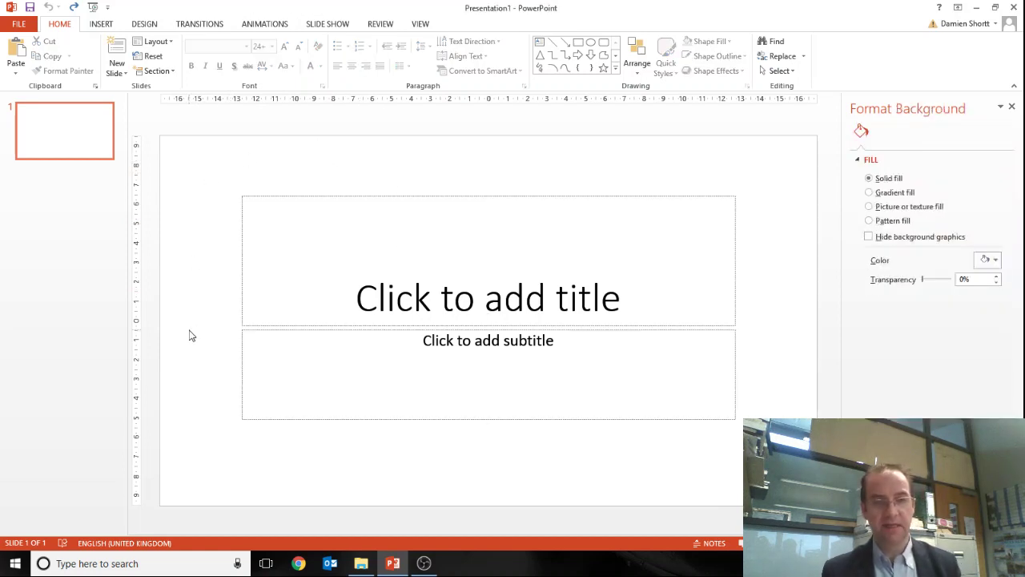
key(ctrl+a)
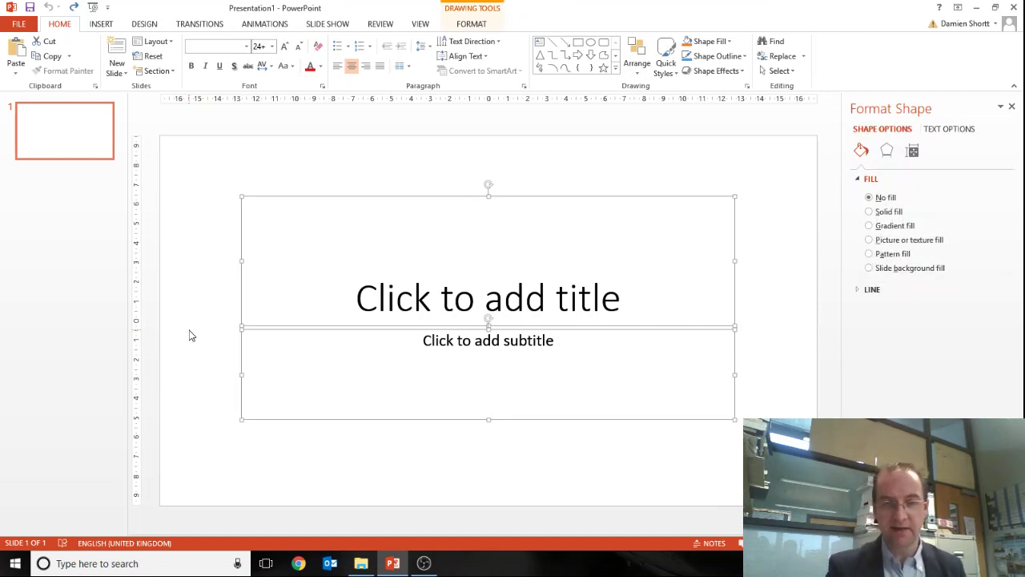
key(Delete)
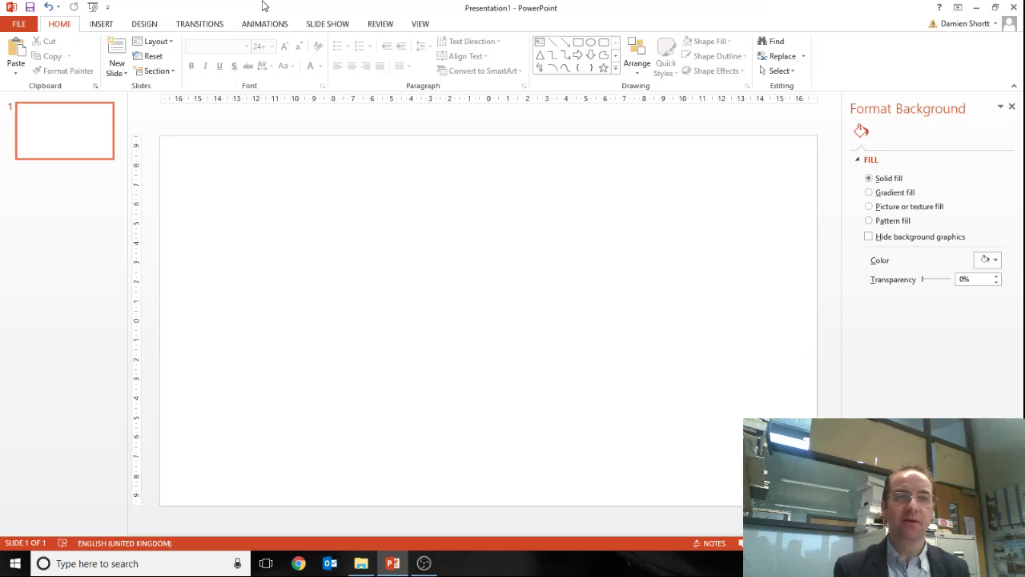
- Set a custom slide size of 118.9 cm wide by 84.1 cm high, maximizing content to fit
click(143, 24)
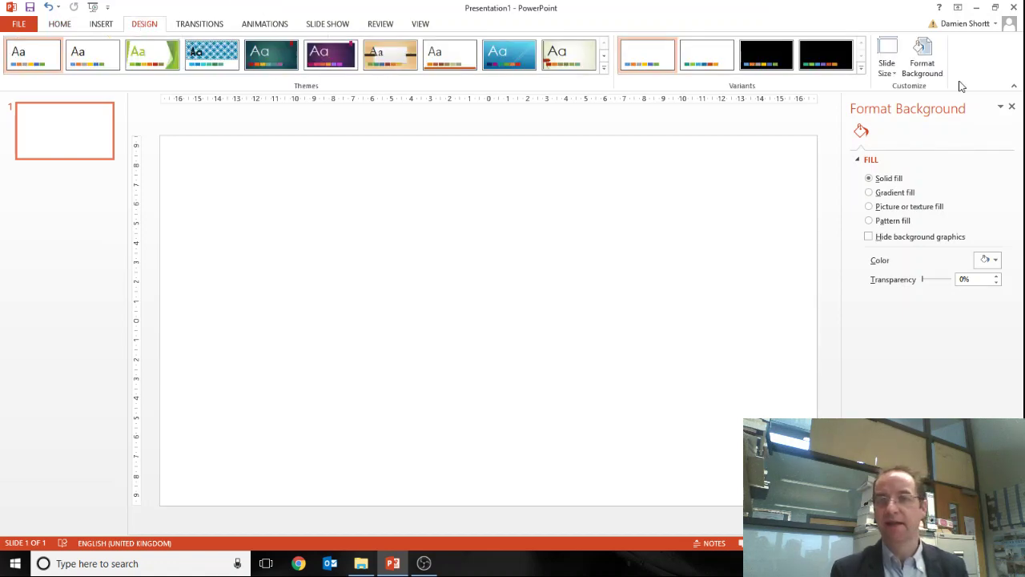
click(895, 74)
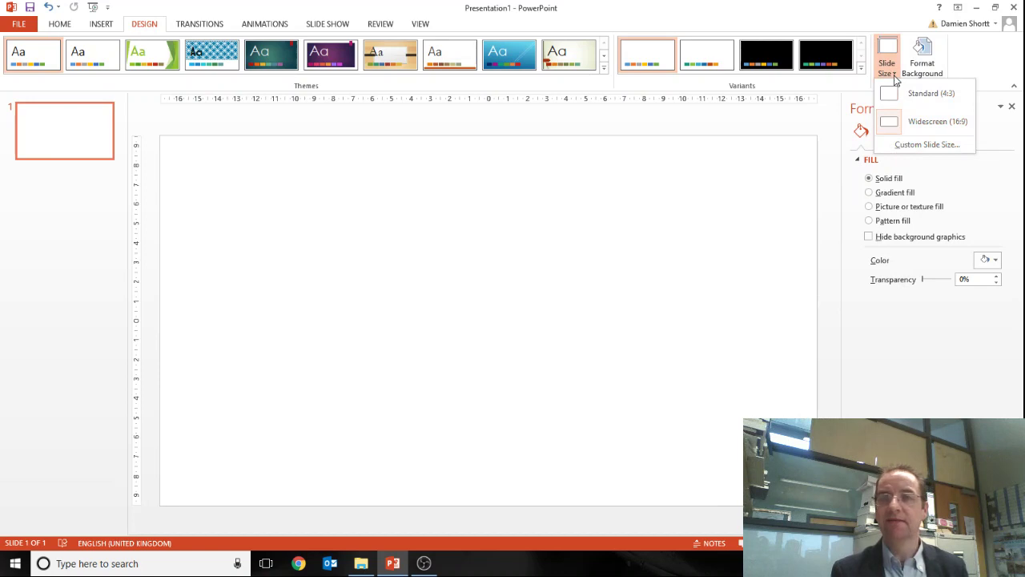
click(911, 142)
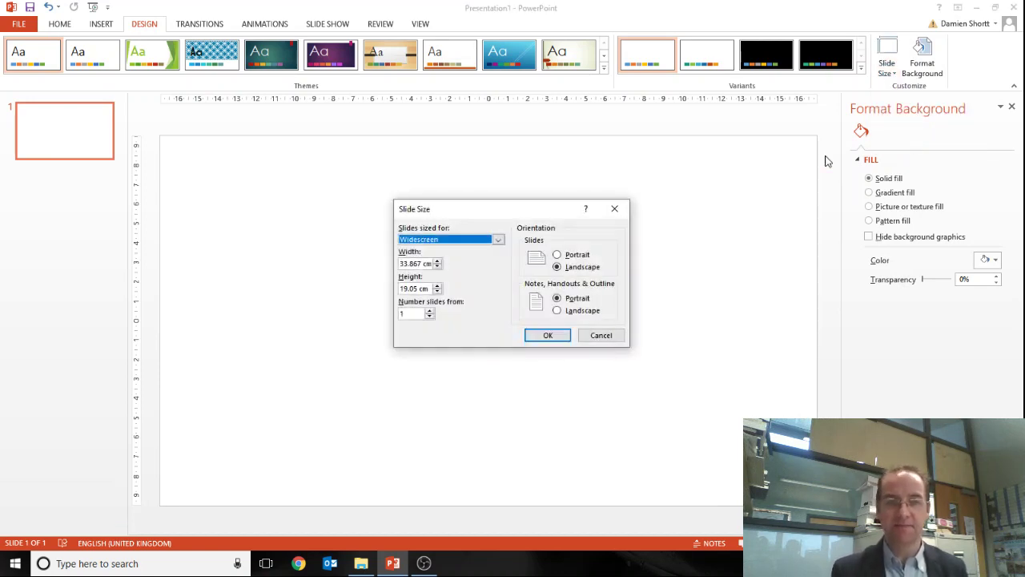
click(409, 263)
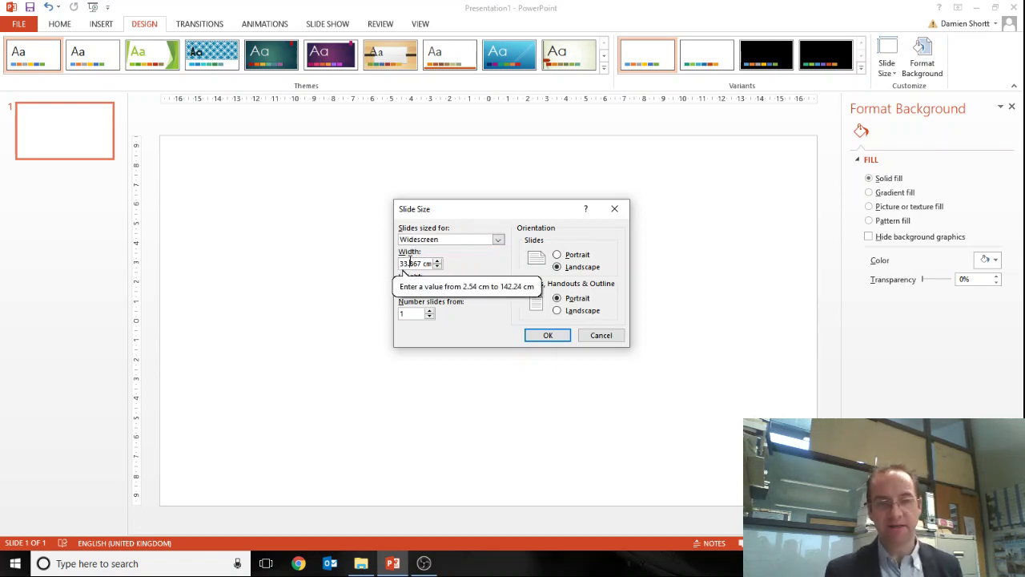
double_click(409, 262)
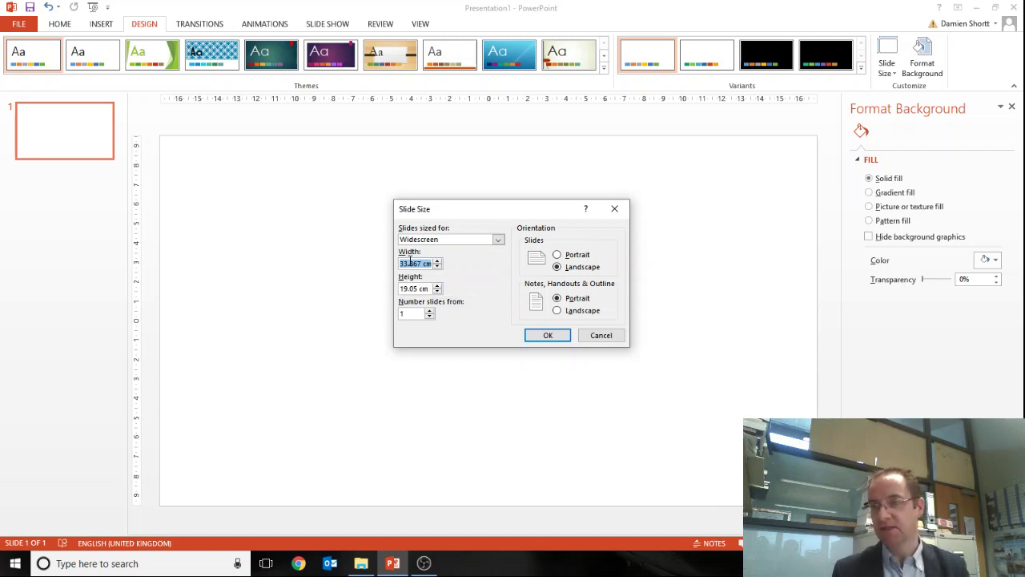
text(118.9)
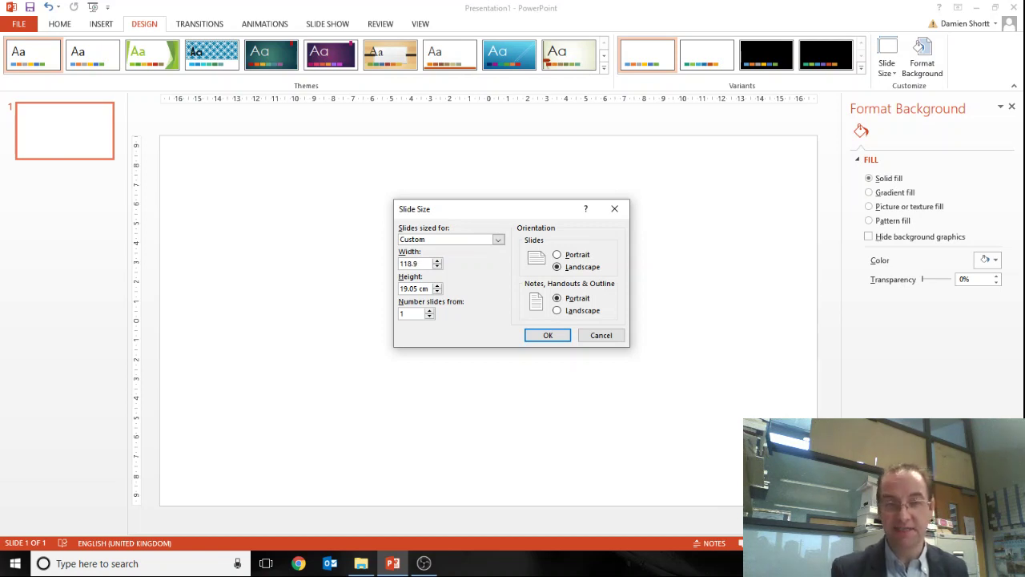
drag(418, 288, 409, 288)
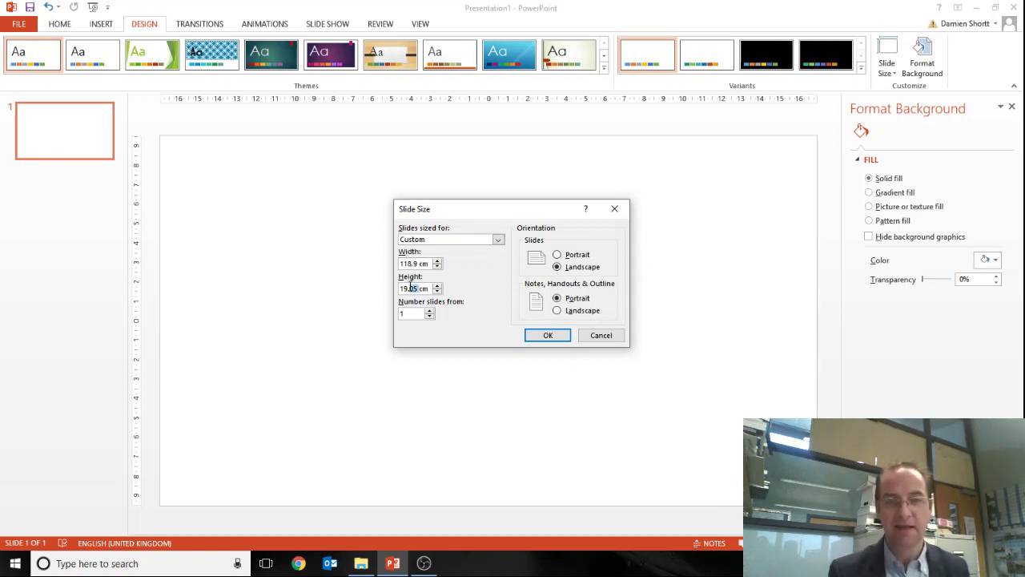
double_click(409, 287)
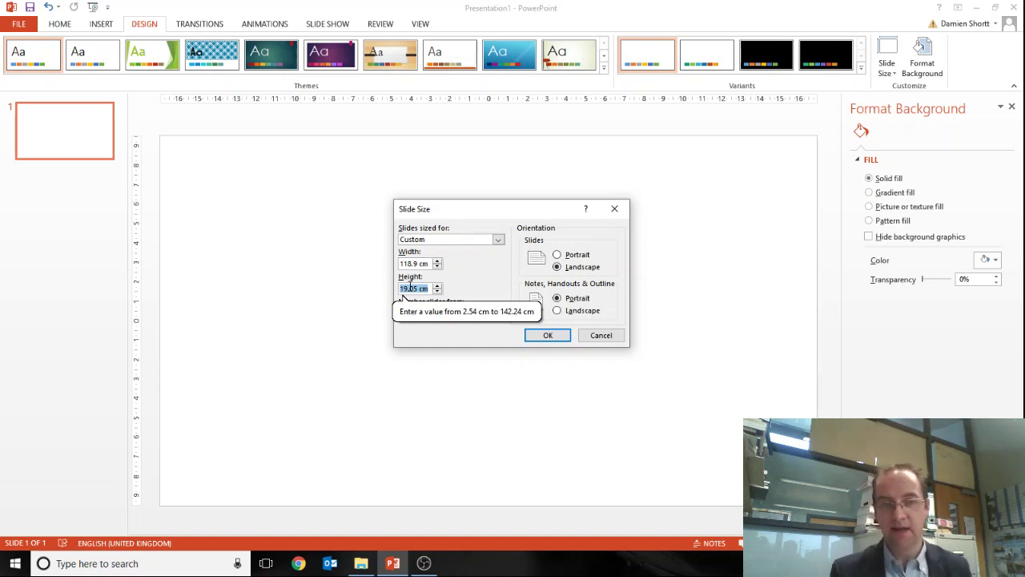
text(840)
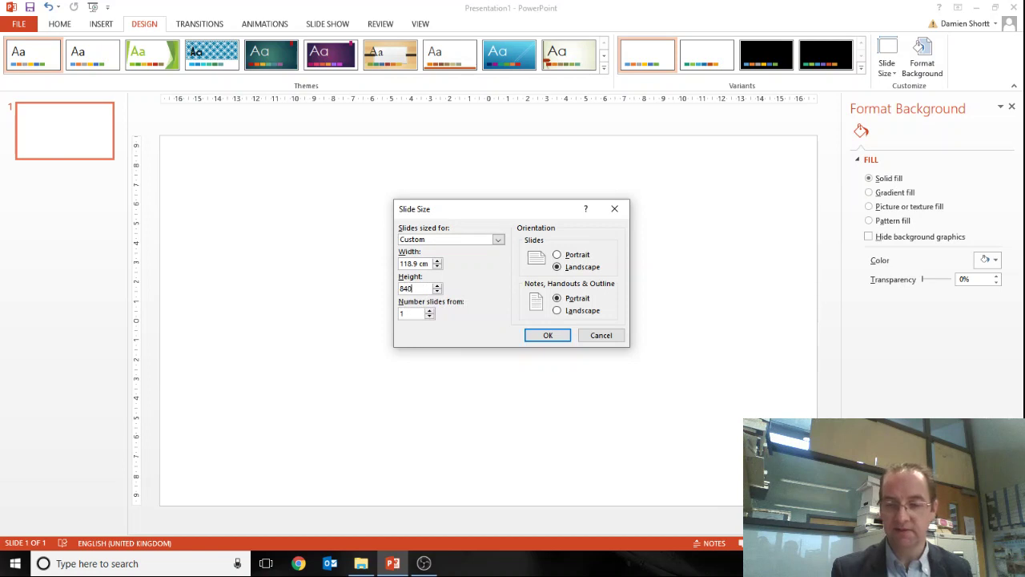
key(BackSpace)
text(.1)
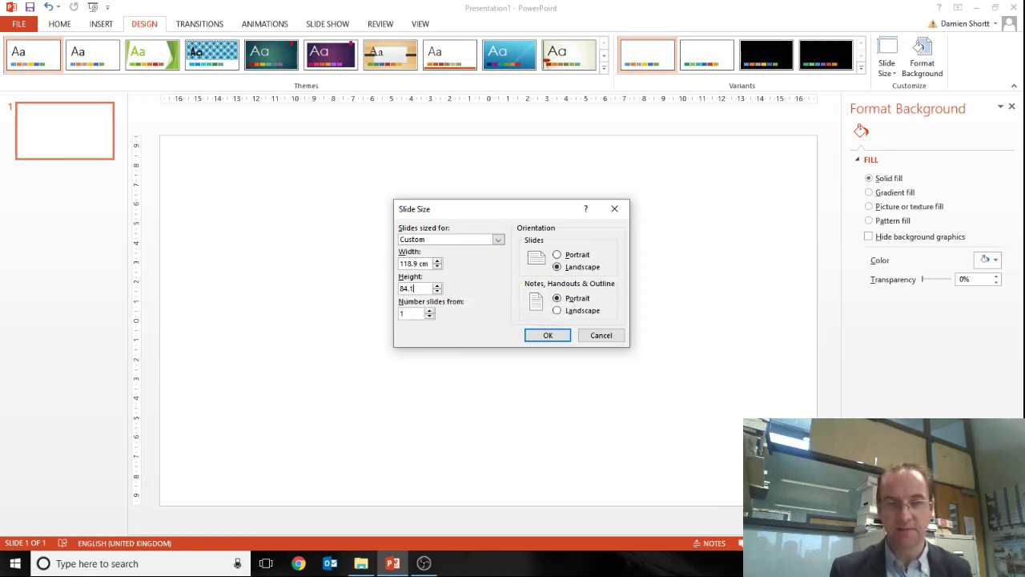
click(564, 340)
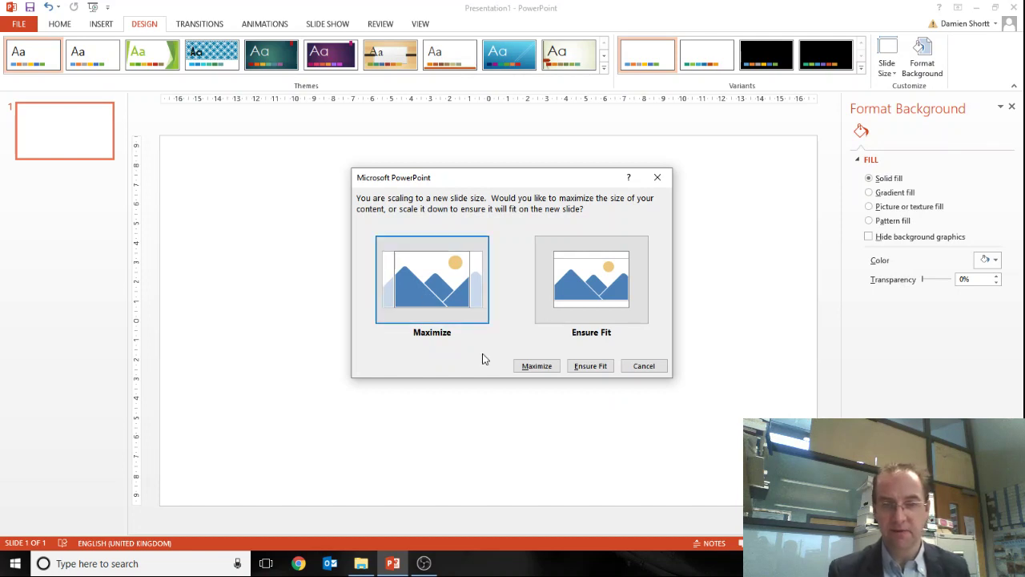
click(534, 366)
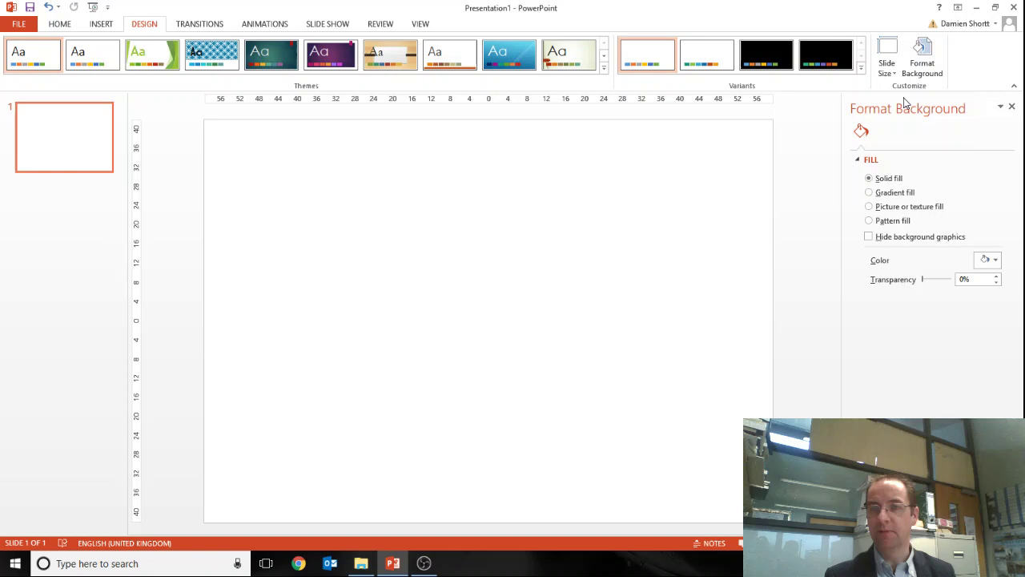
- Change the custom slide size to 84.1 cm wide by 59.4 cm high, choosing Maximize
click(889, 72)
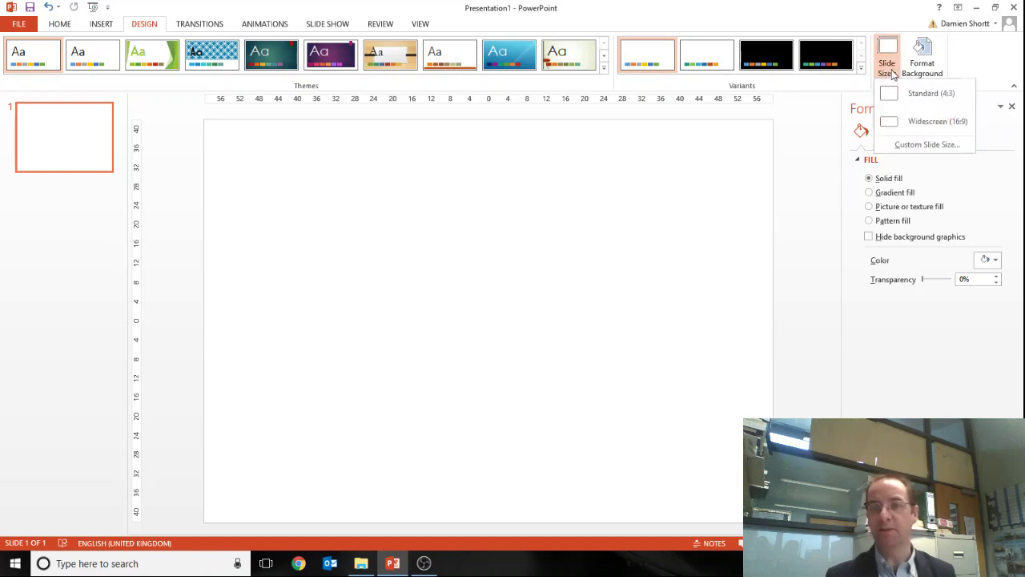
click(902, 145)
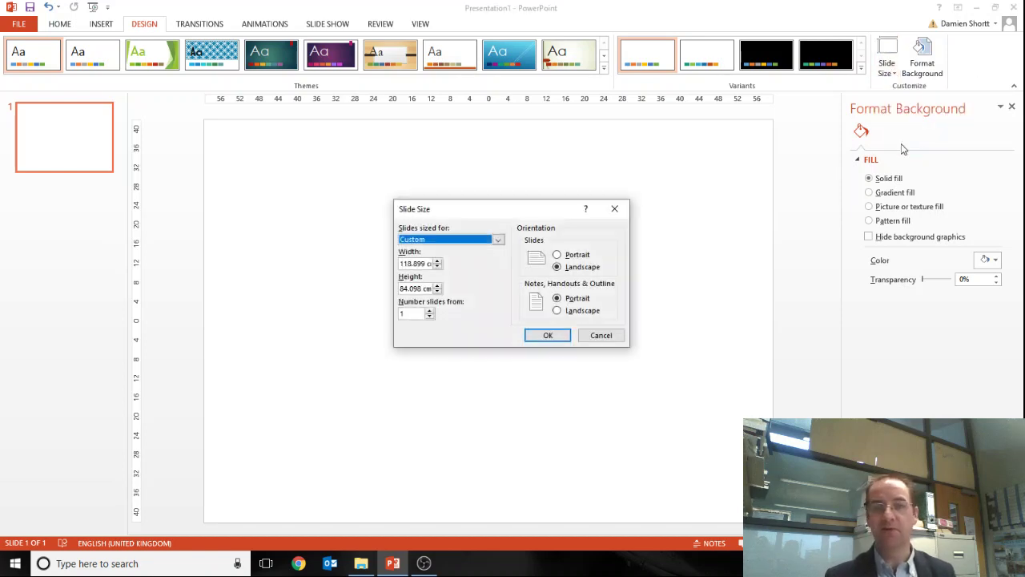
key(Tab)
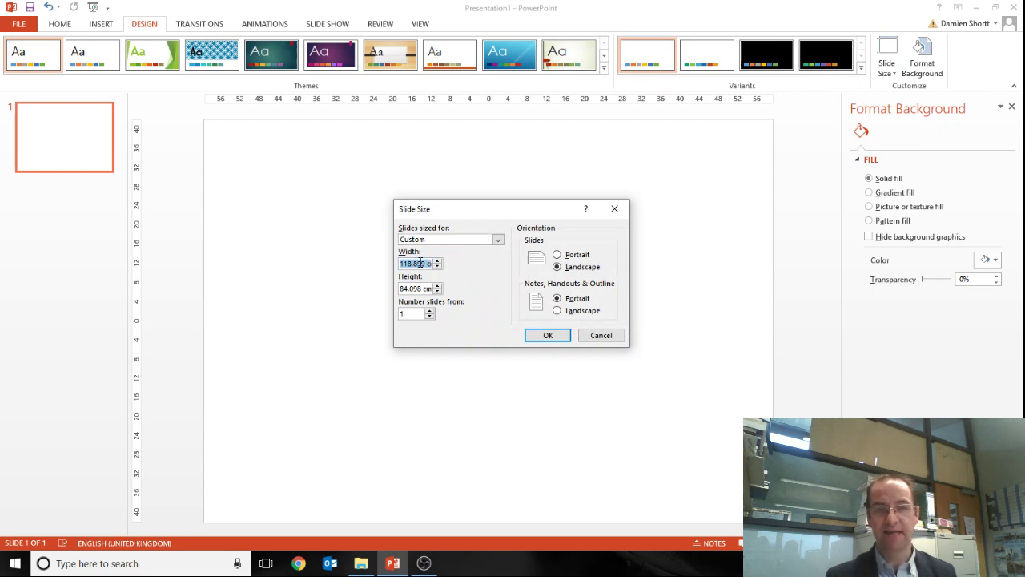
text(84)
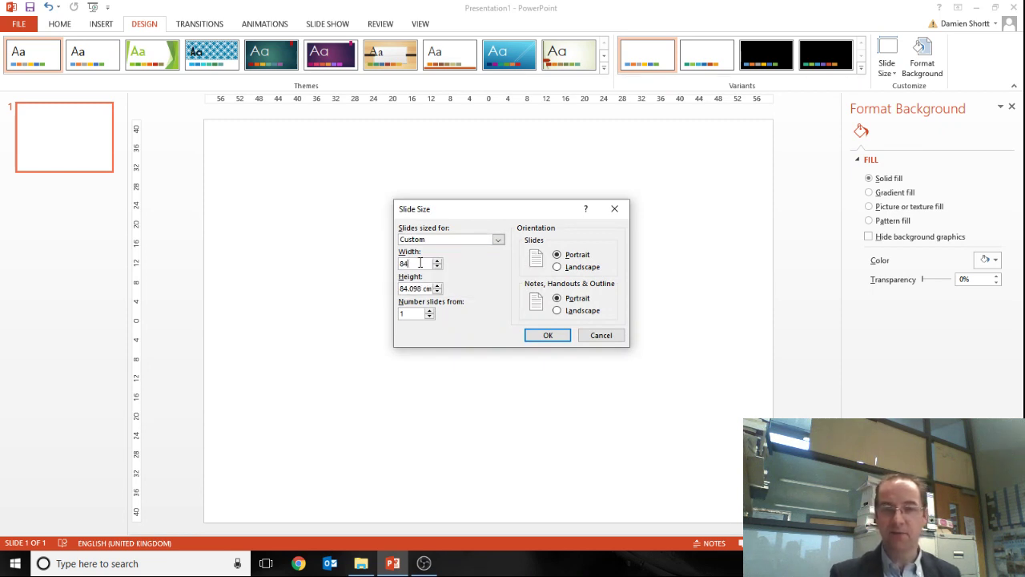
text(.1)
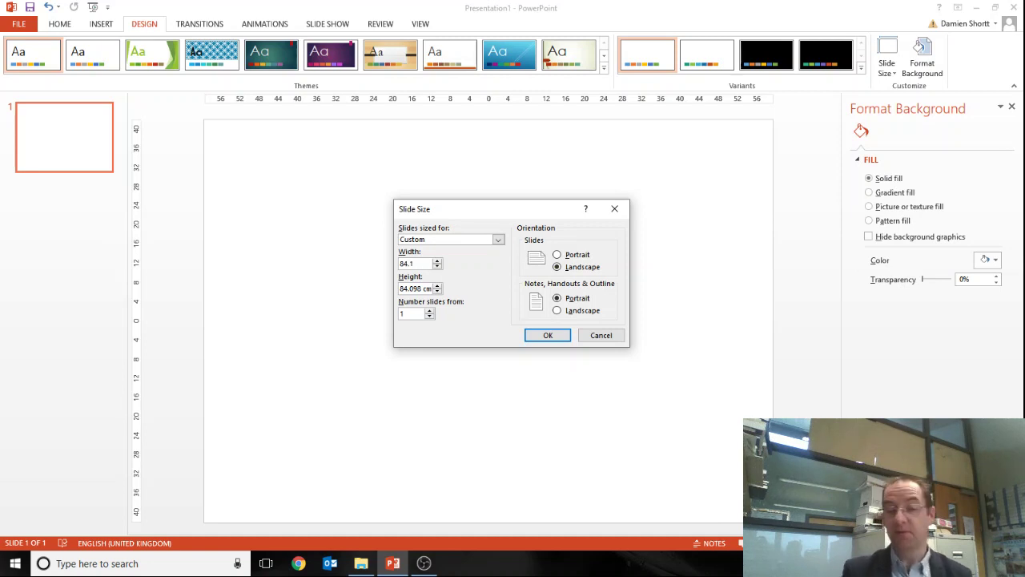
drag(422, 289, 411, 289)
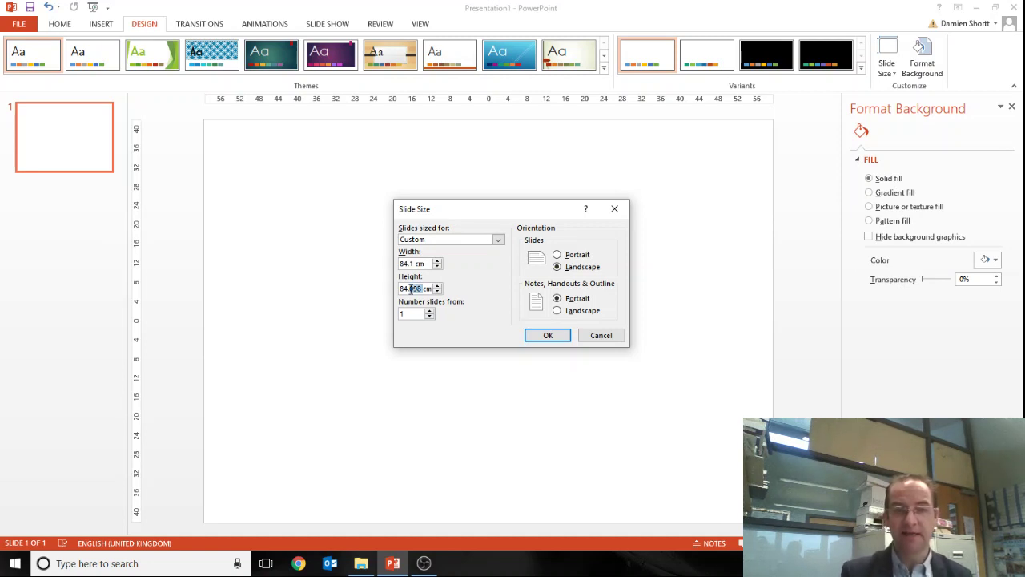
double_click(409, 289)
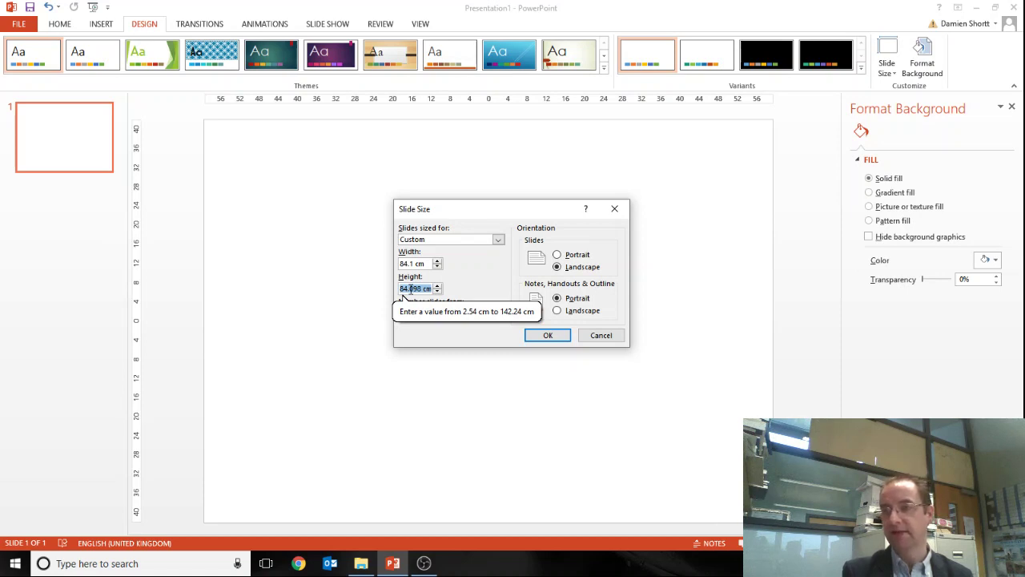
text(59.4)
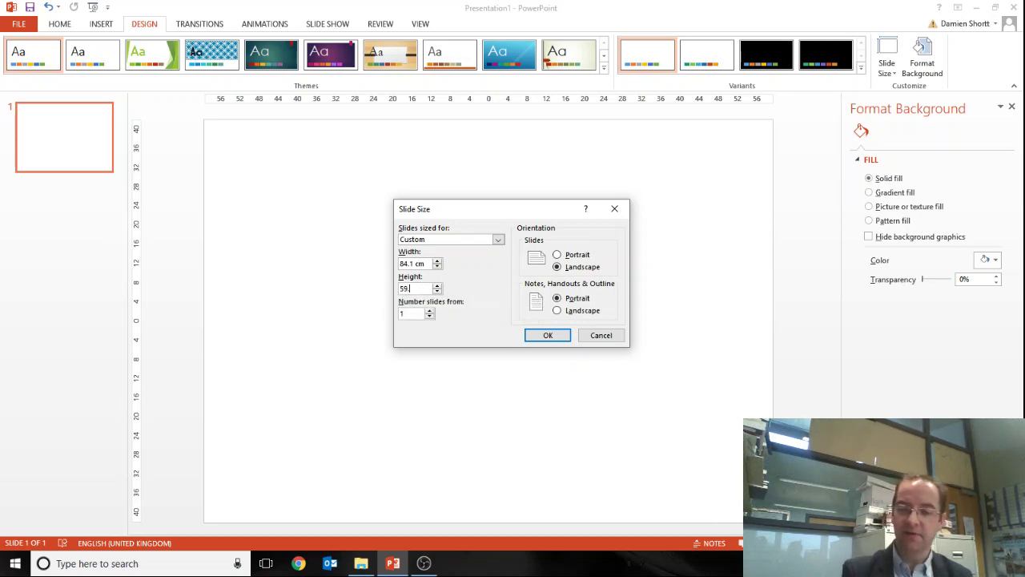
click(543, 335)
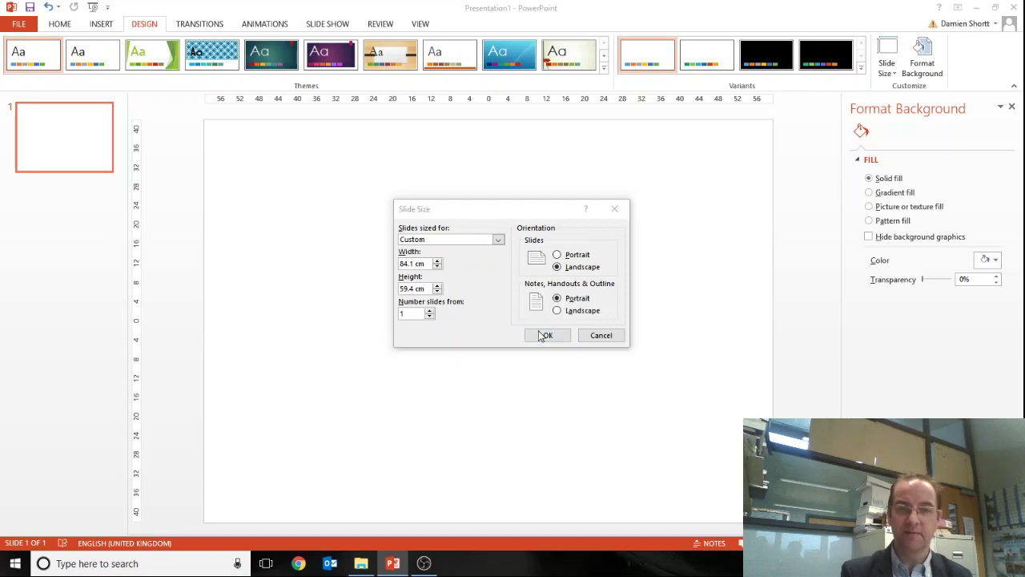
click(536, 366)
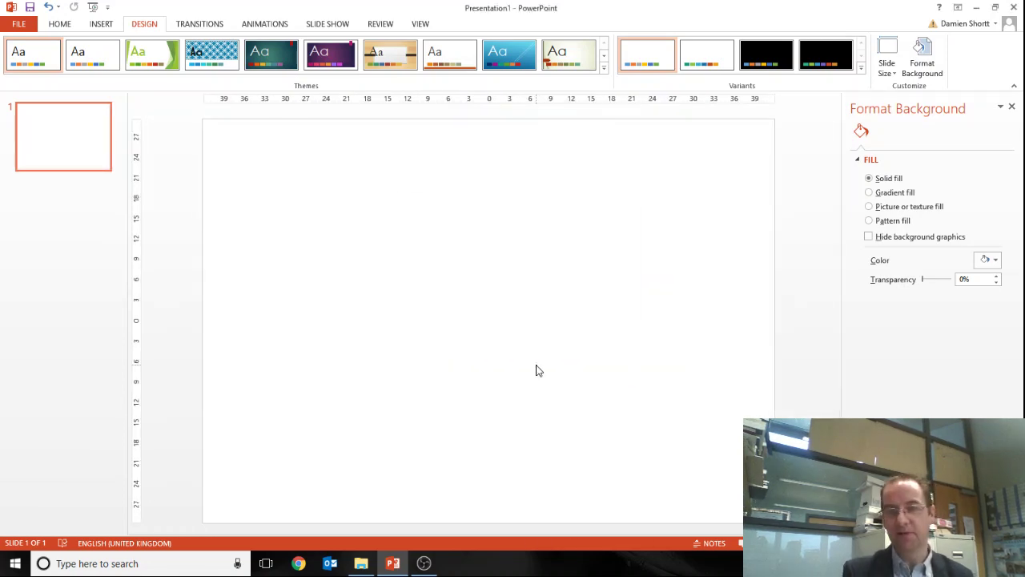
- Fill the slide background with solid dark grey after trying light blue, dark orange and grey
click(886, 71)
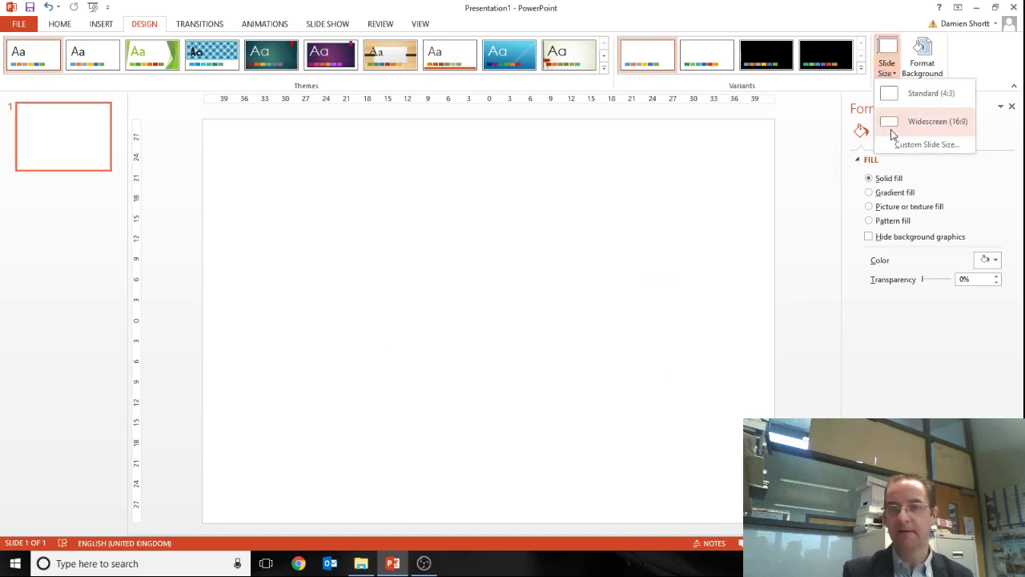
click(542, 269)
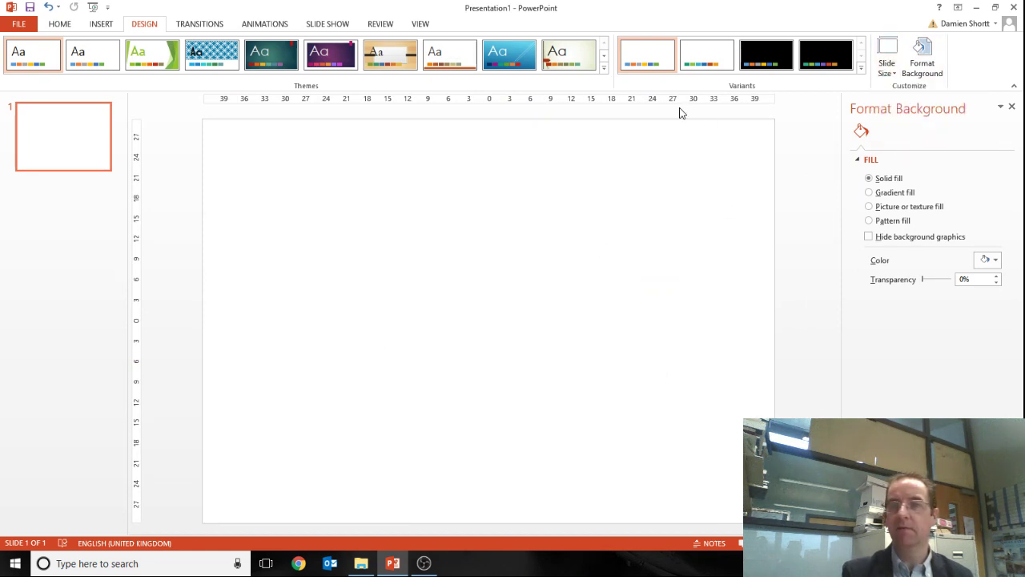
click(923, 56)
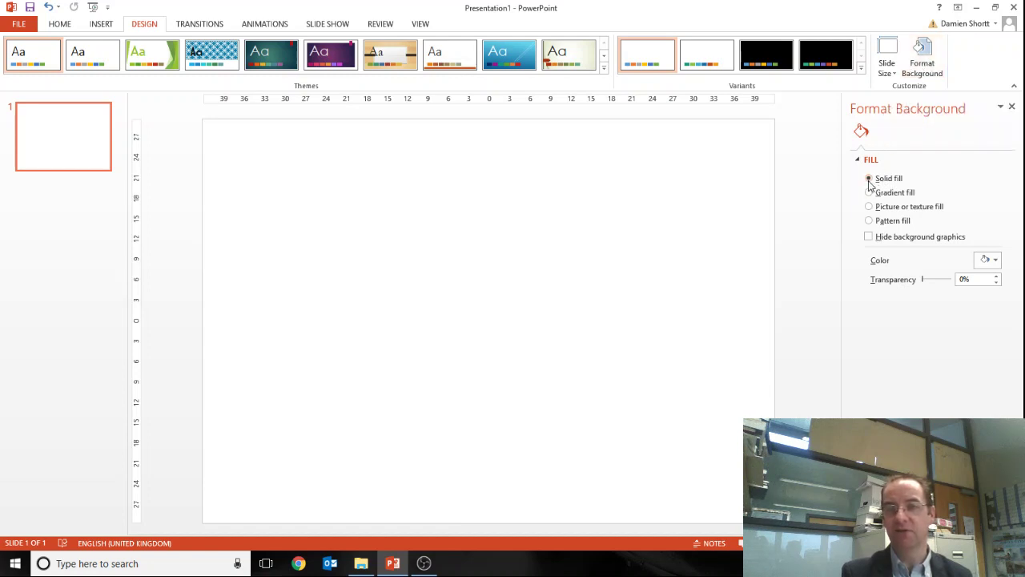
click(993, 261)
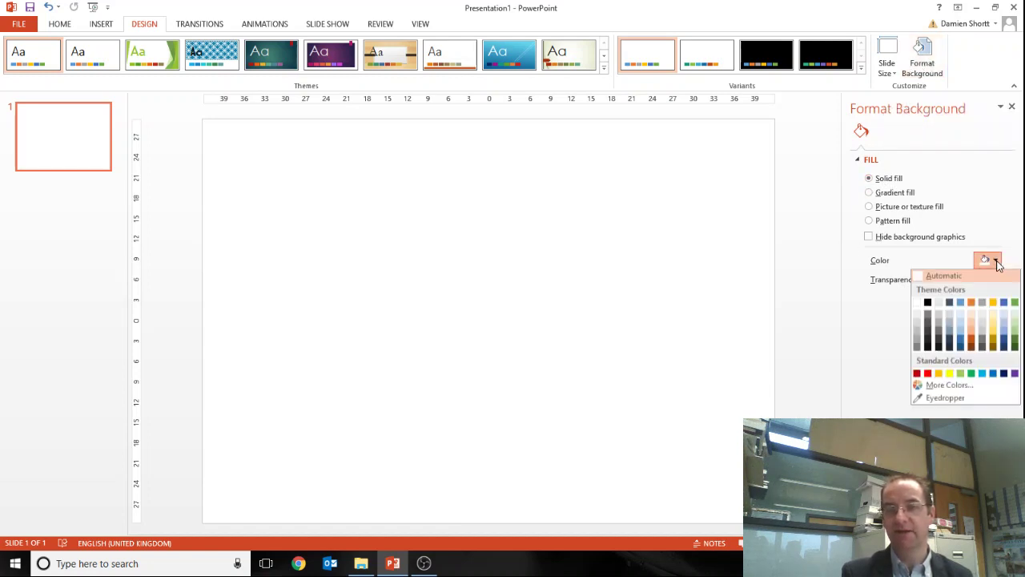
click(960, 328)
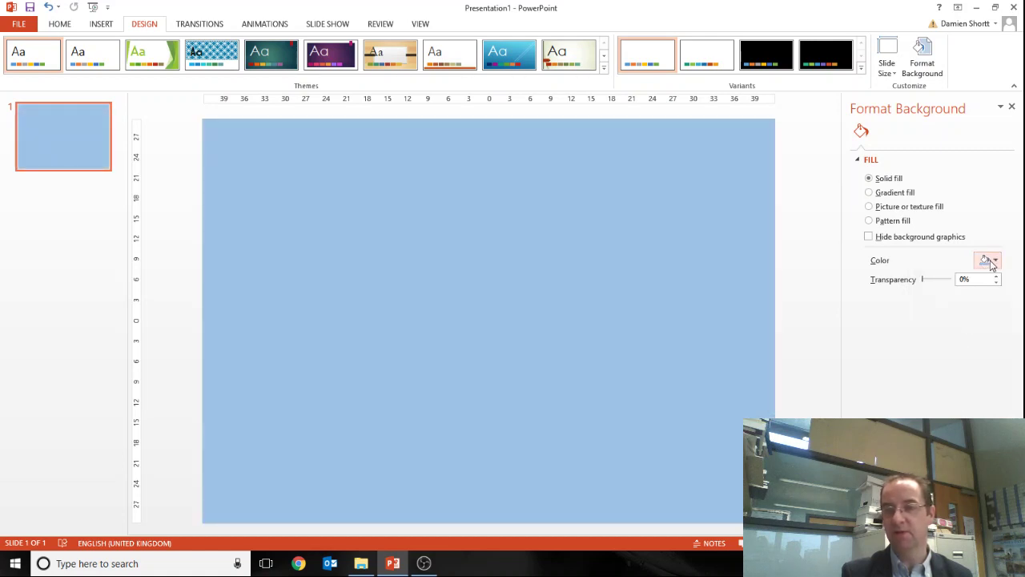
click(991, 262)
click(971, 338)
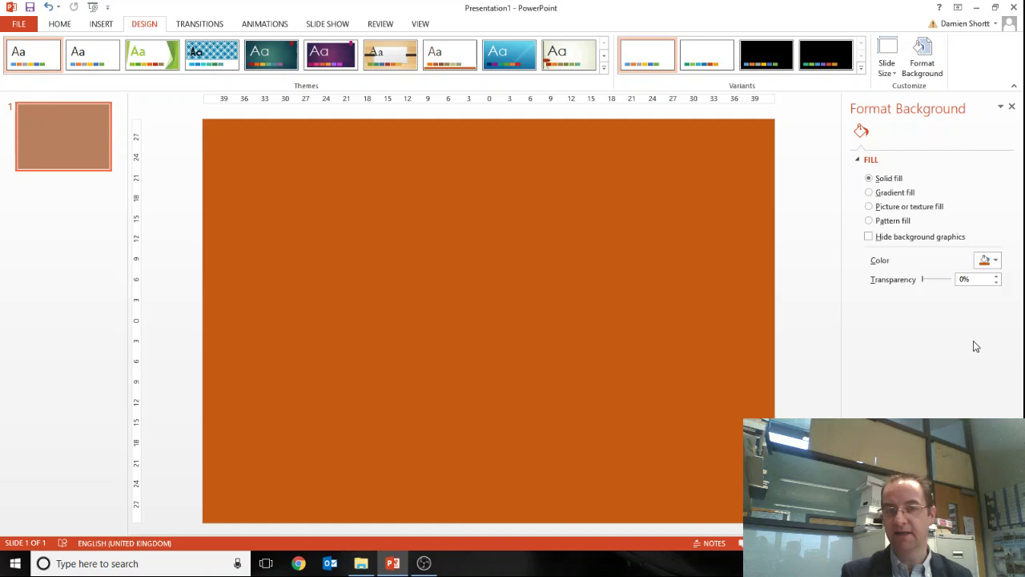
click(987, 260)
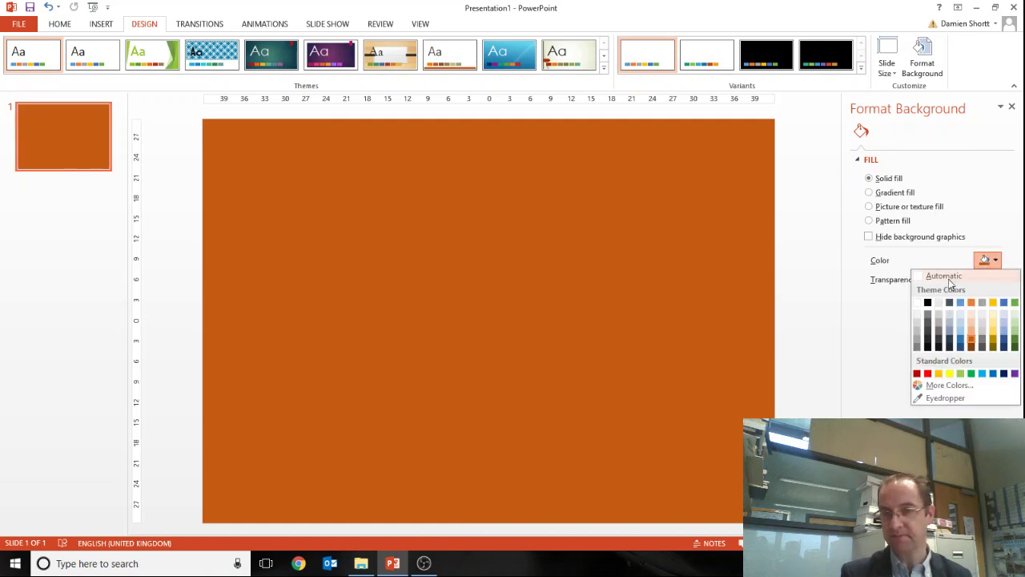
click(941, 324)
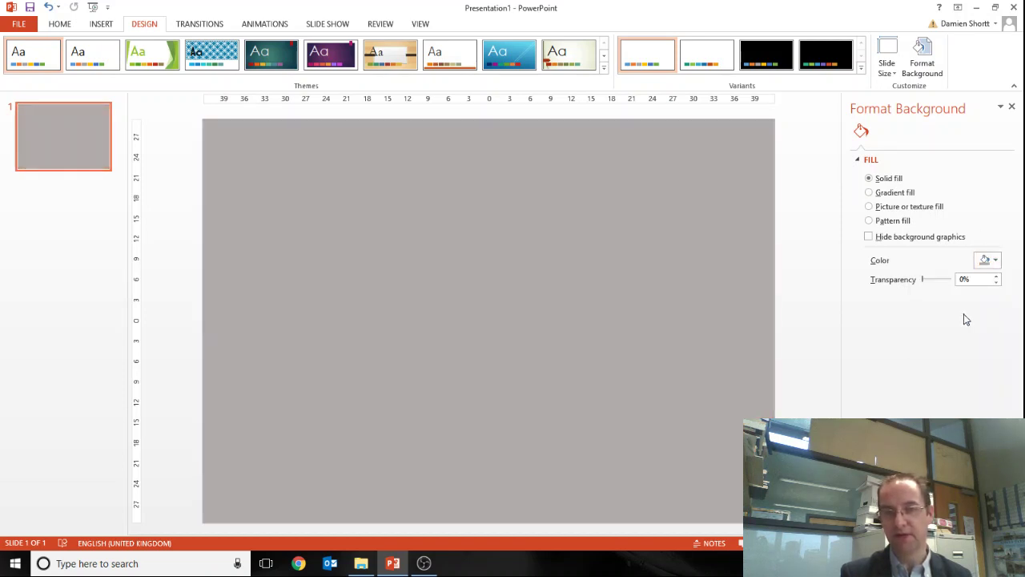
click(981, 260)
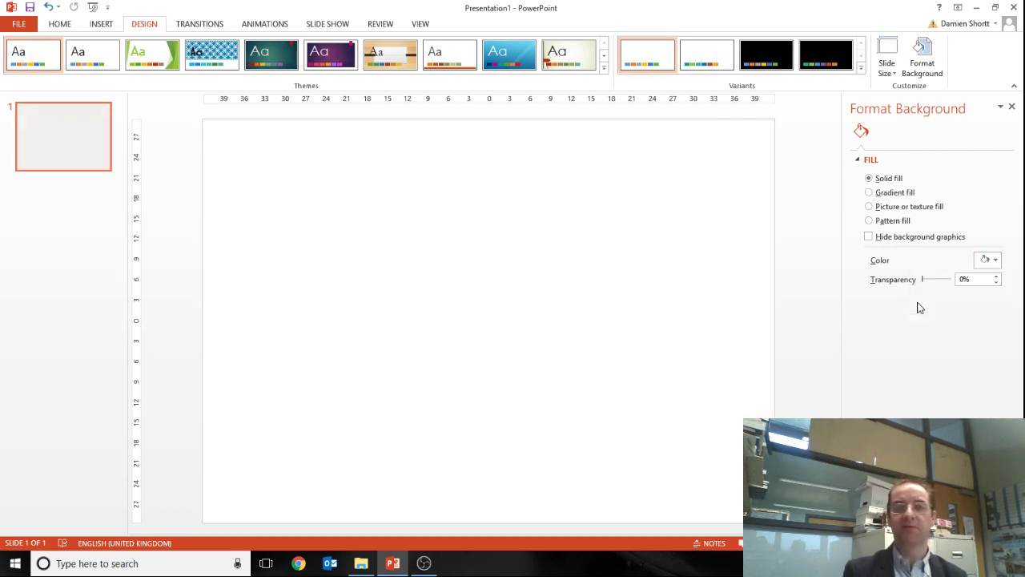
click(993, 261)
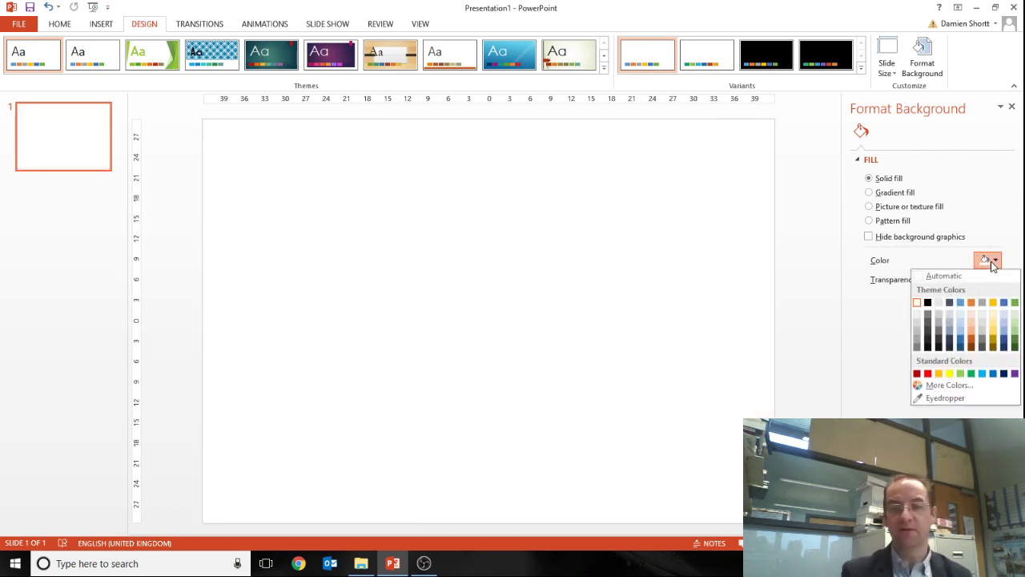
click(941, 330)
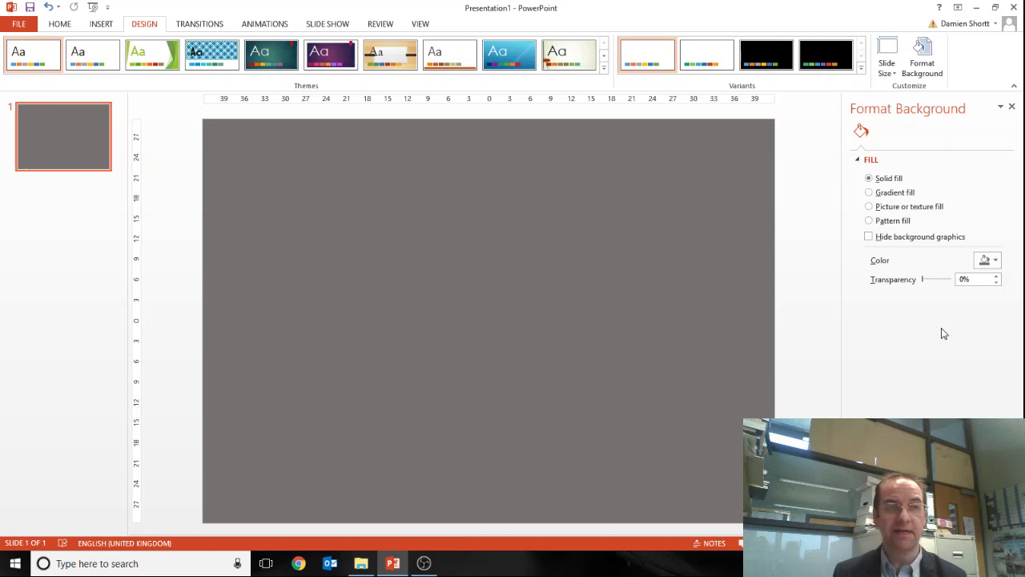
click(19, 25)
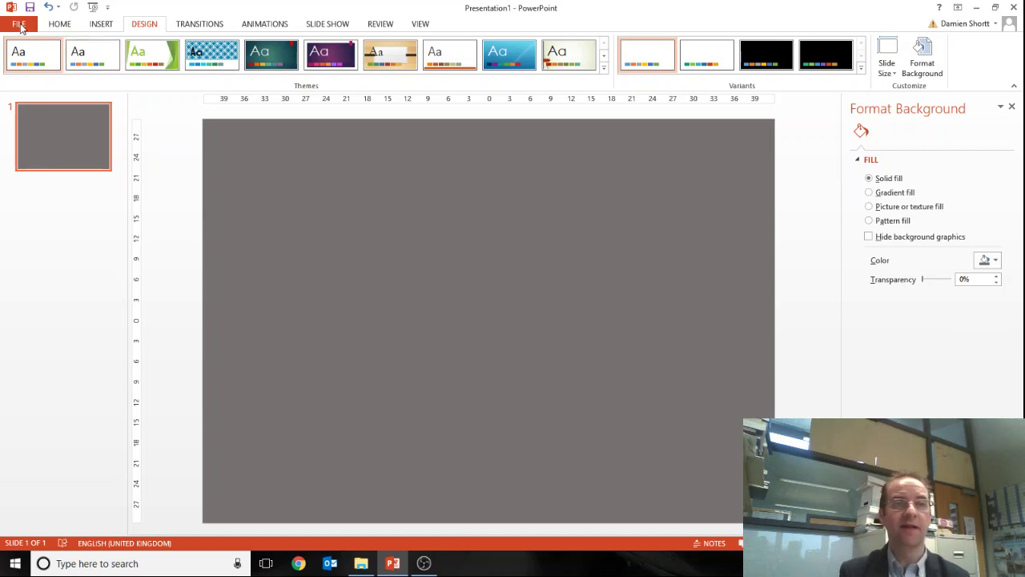
click(30, 151)
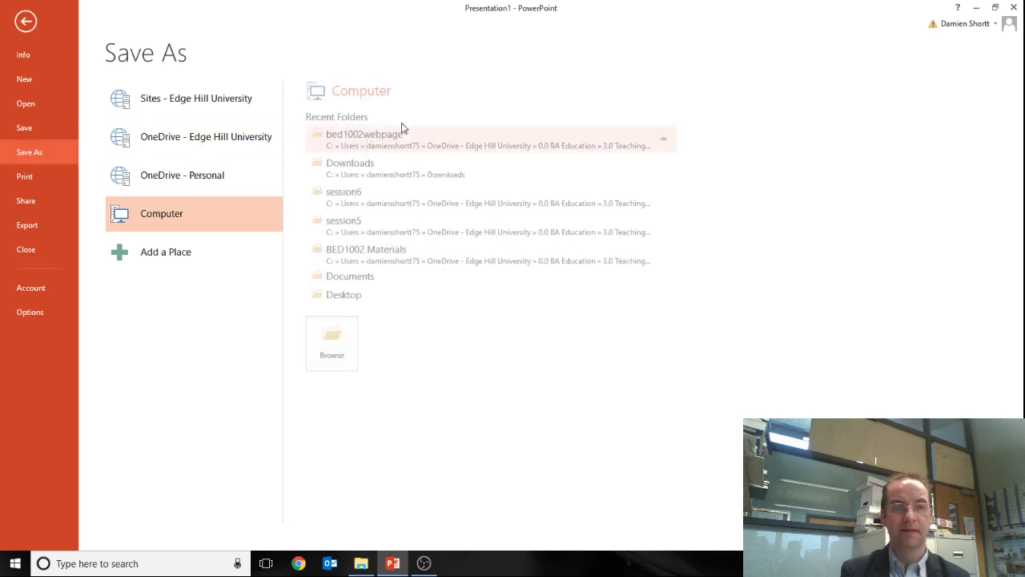
click(337, 300)
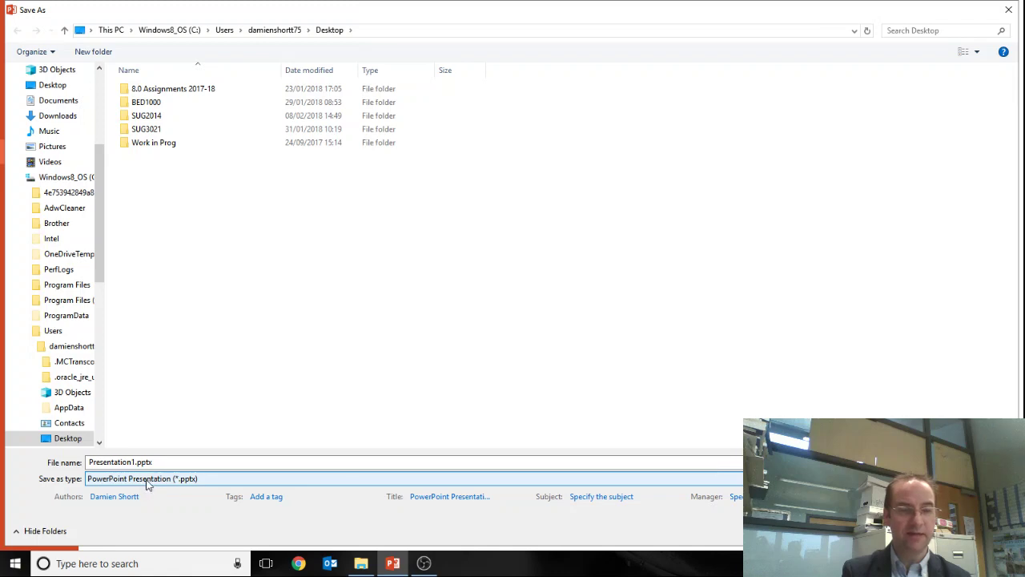
click(116, 482)
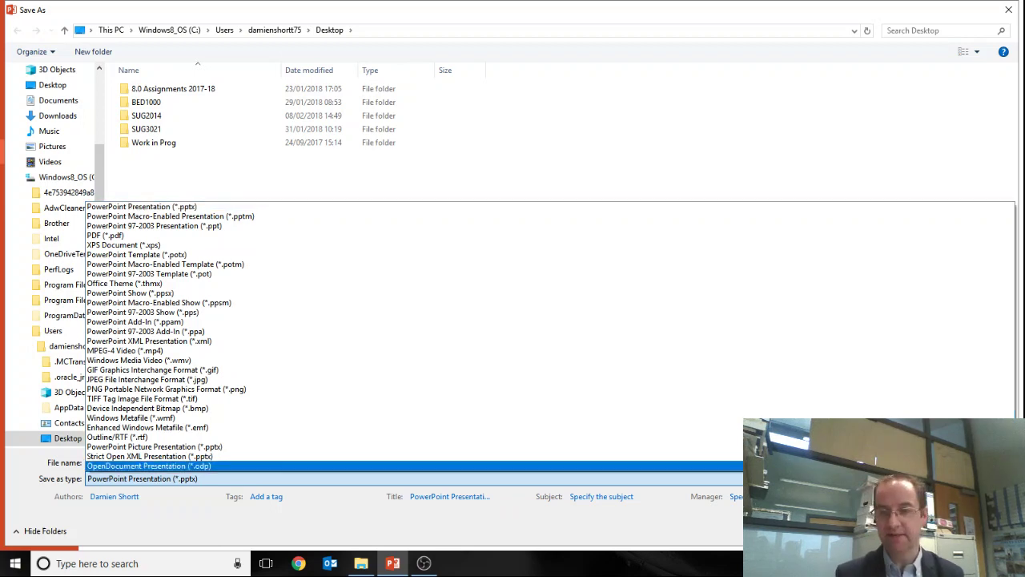
key(Escape)
key(Escape)
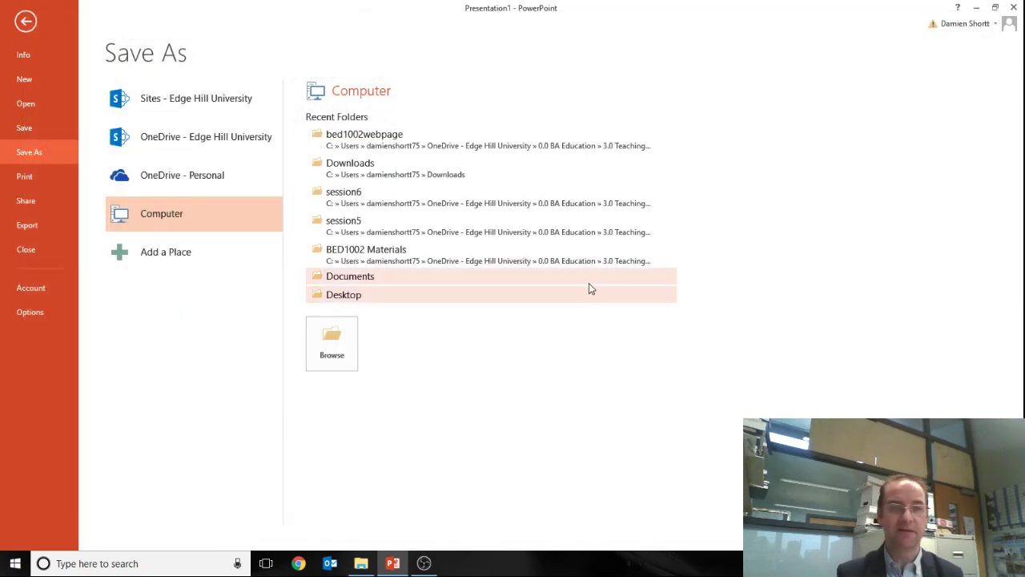
click(26, 24)
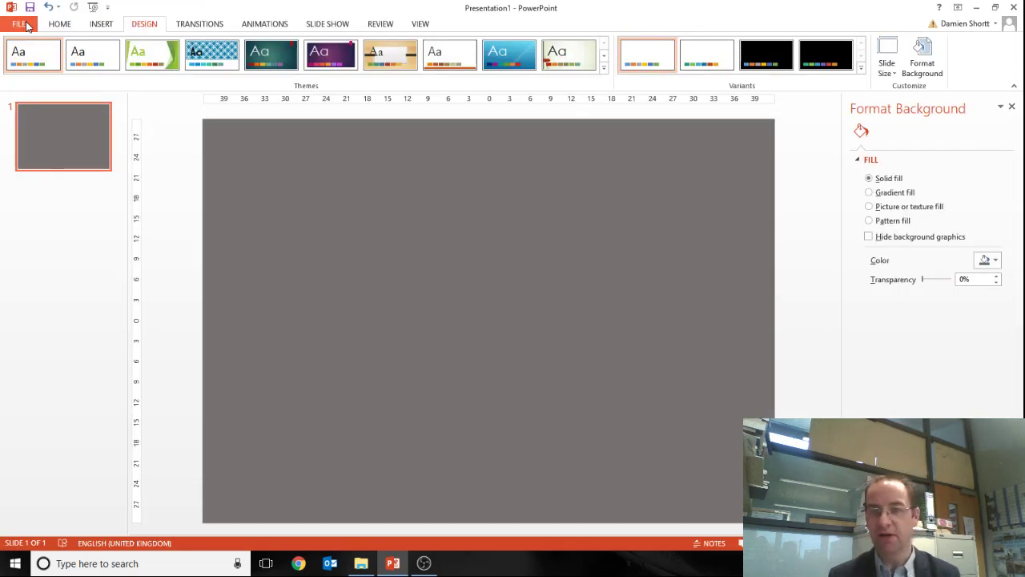